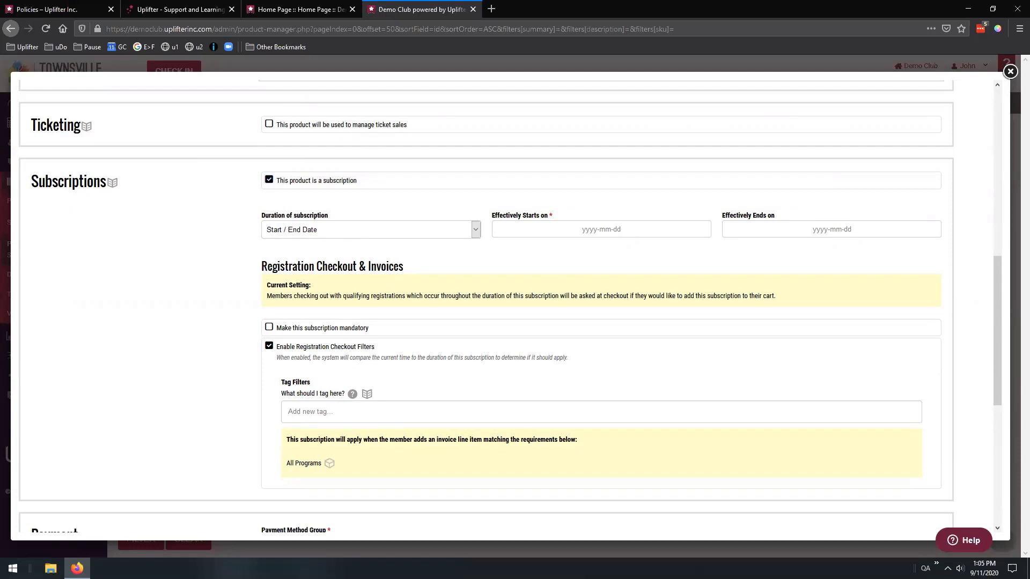
Set the duration of the subscription to None.
left_click(299, 236)
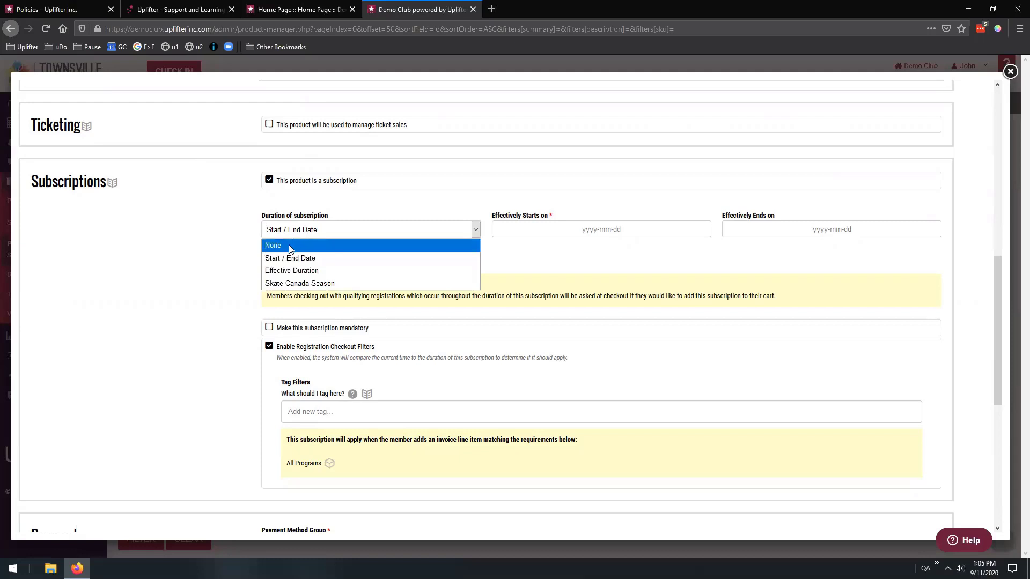
left_click(290, 246)
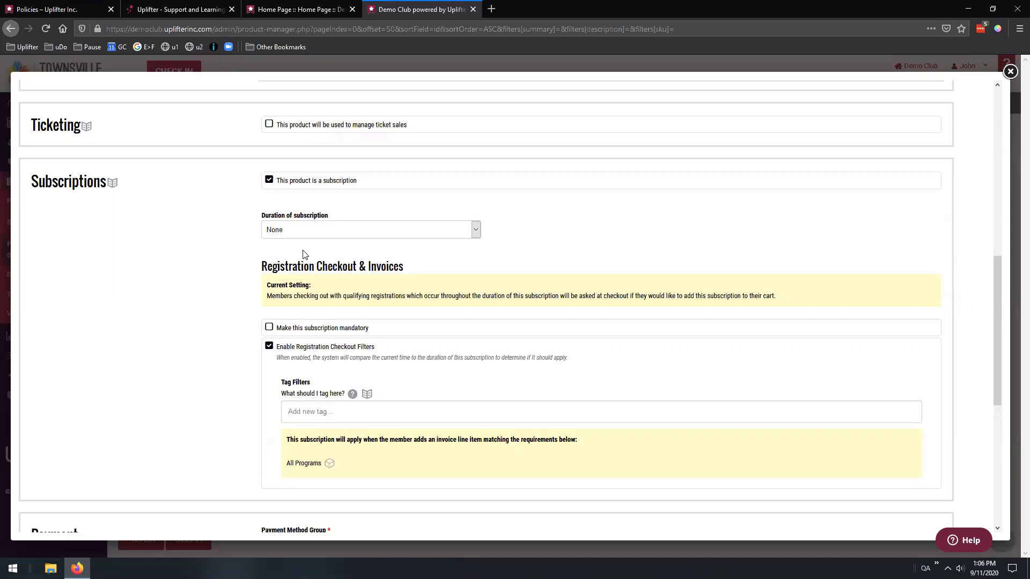
left_click(278, 232)
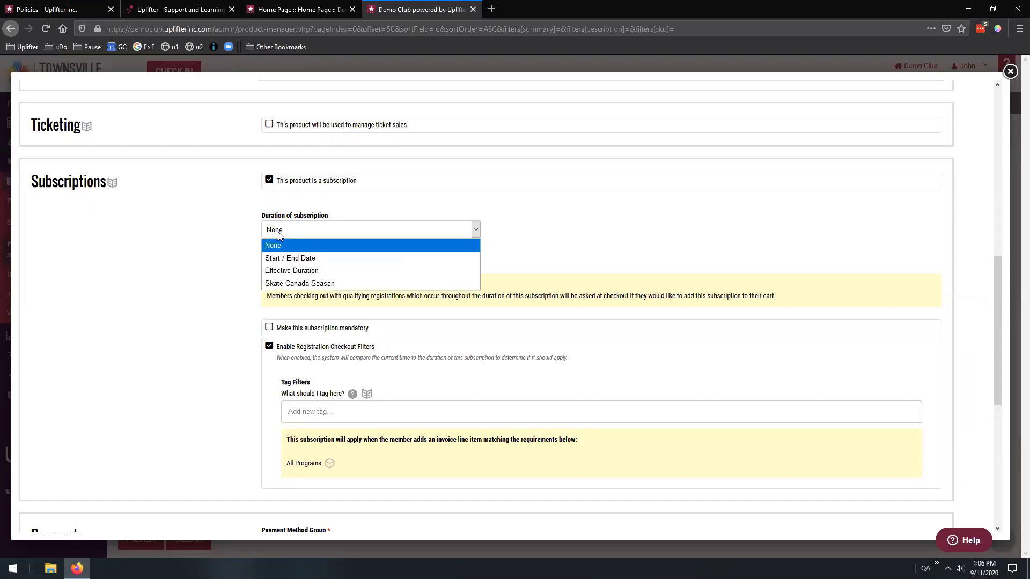
left_click(304, 246)
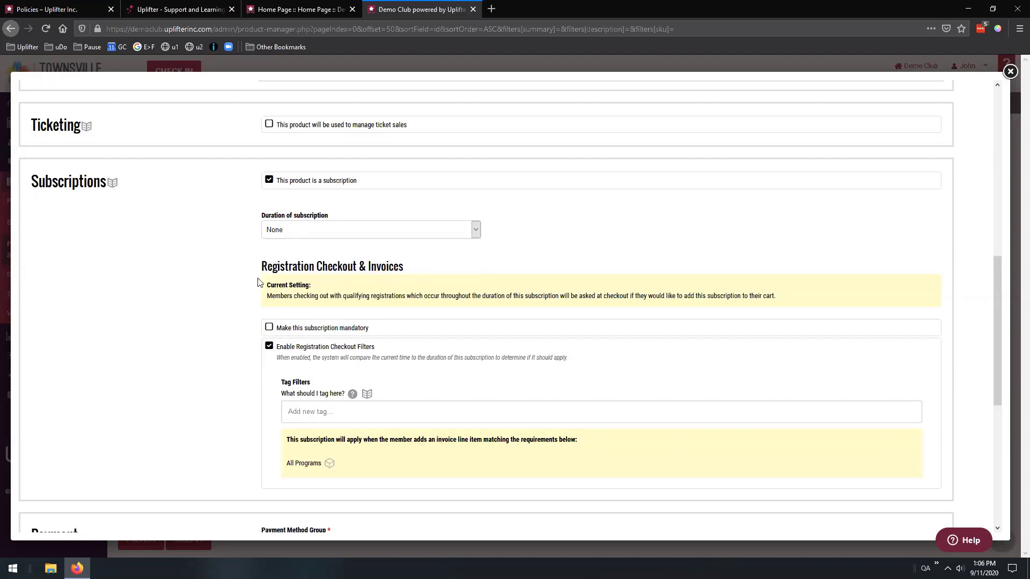
Make the subscription mandatory at registration checkout and save the product.
scroll(266, 278, "down", 1)
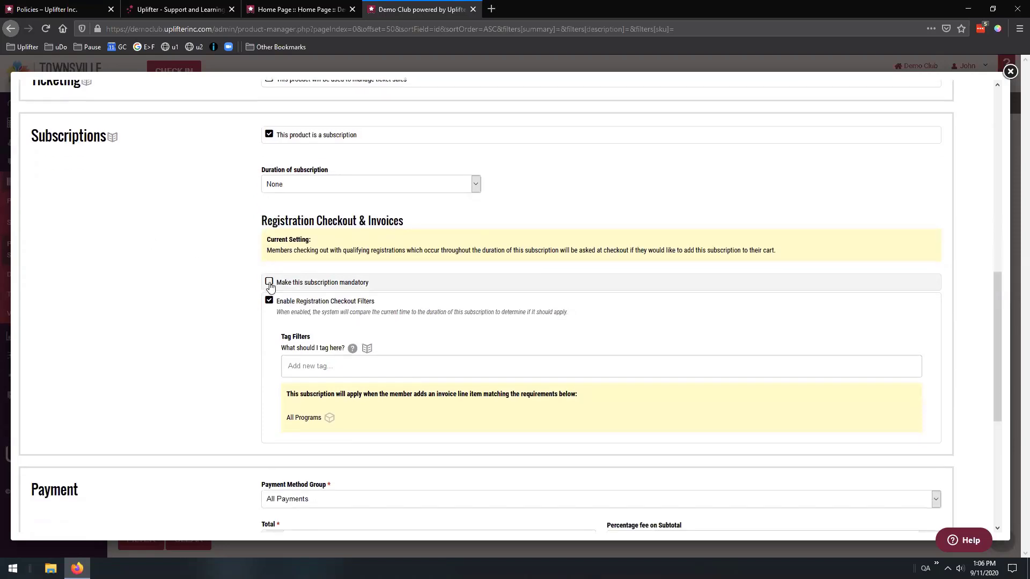
left_click(269, 282)
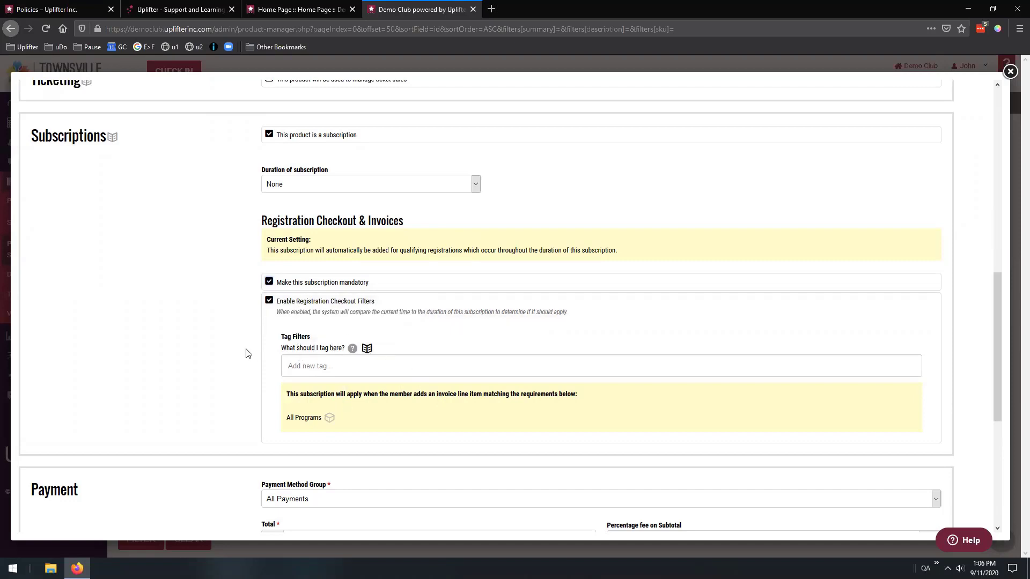
scroll(204, 327, "up", 1)
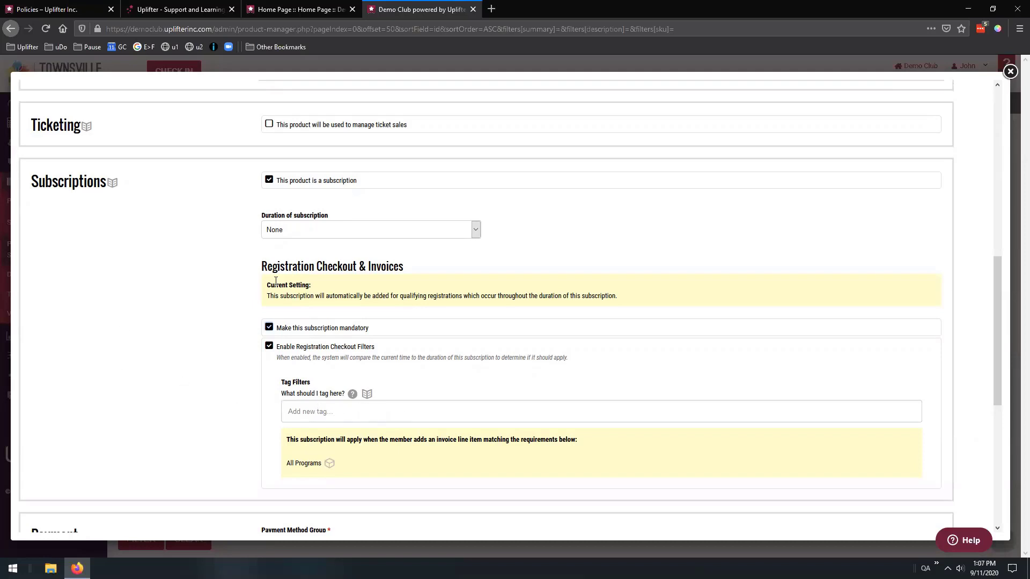
scroll(166, 272, "down", 6)
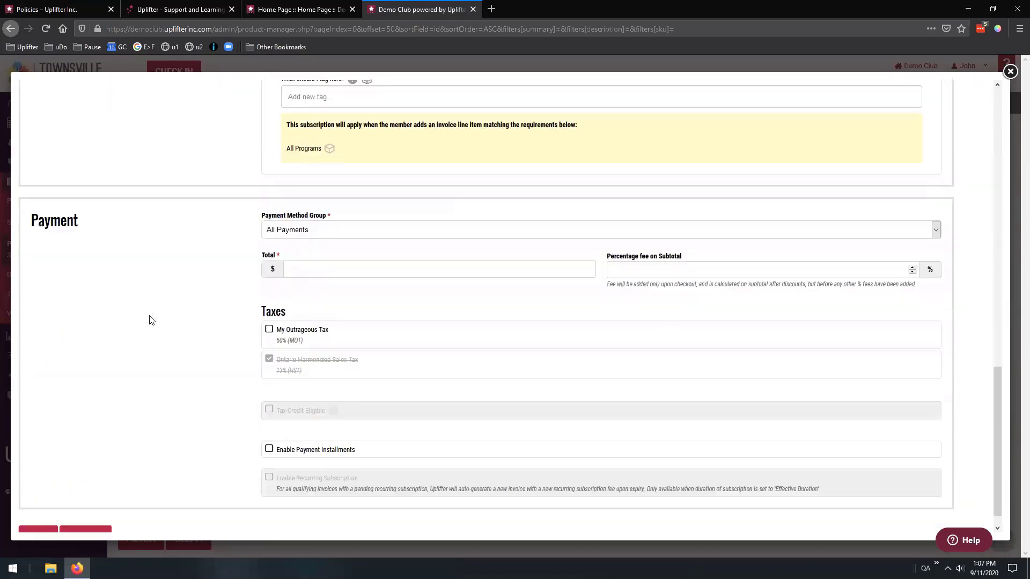
scroll(150, 319, "down", 1)
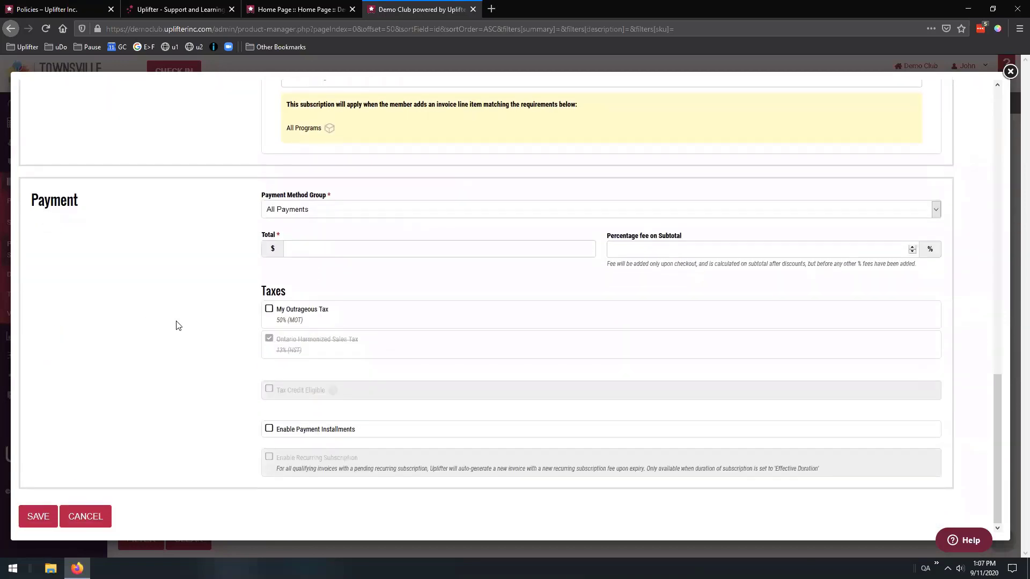
left_click(38, 516)
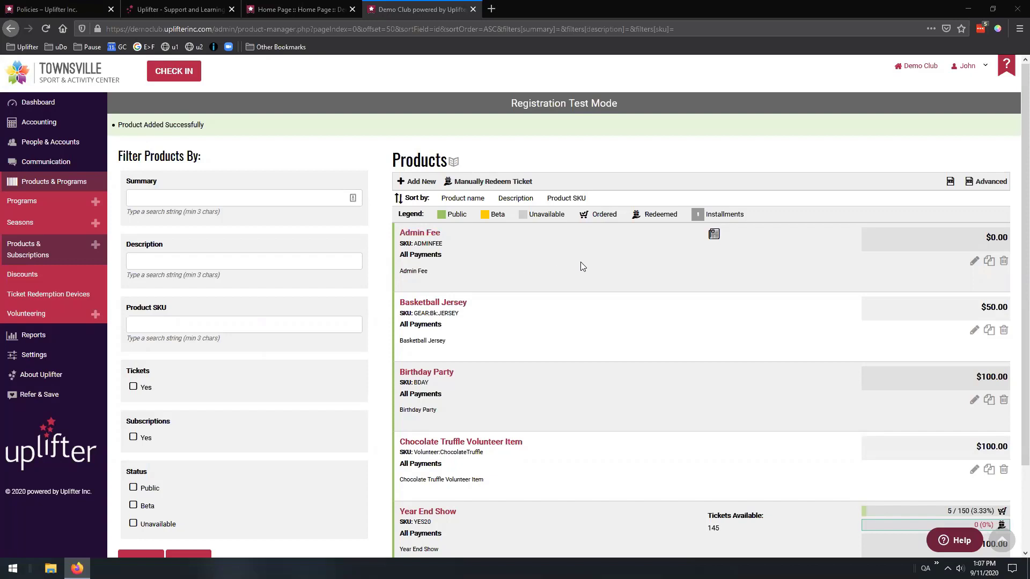
Edit the Admin Fee product, set its payment total to $10 and save it.
left_click(973, 261)
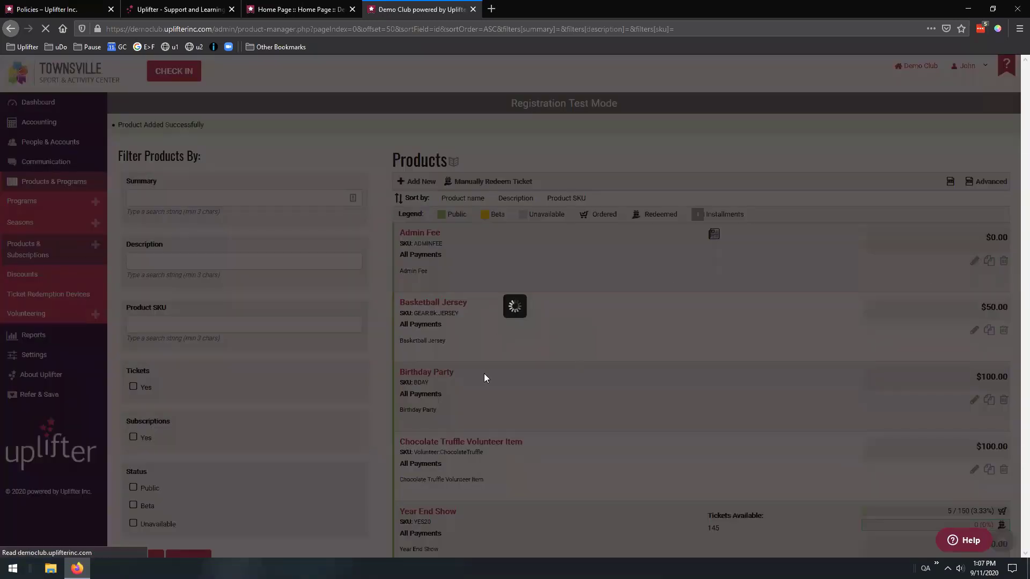
scroll(246, 386, "down", 10)
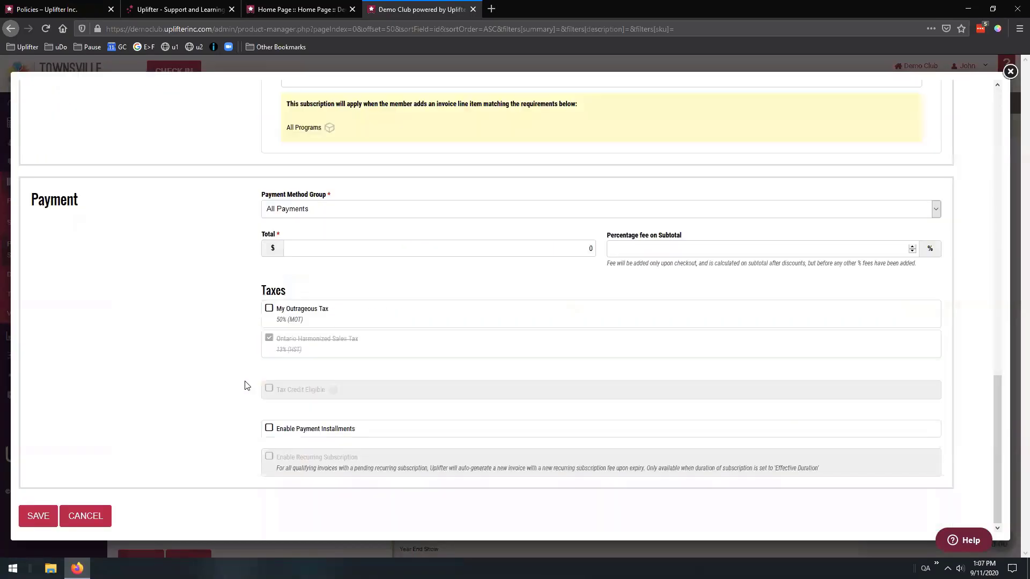
left_click_drag(594, 248, 480, 275)
type("10")
left_click(38, 516)
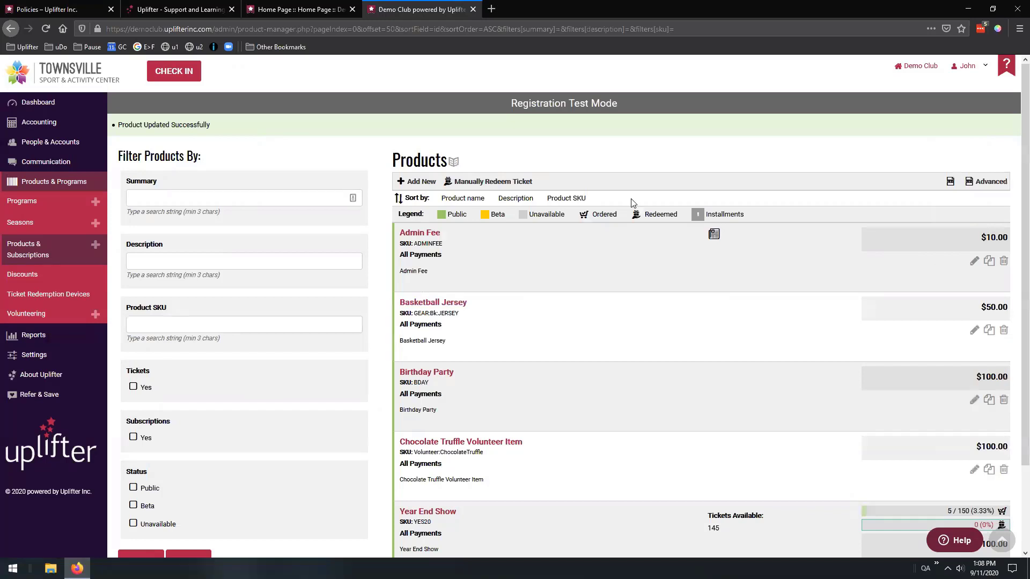
Switch to the club's public website and open the list of program registrations.
left_click(297, 9)
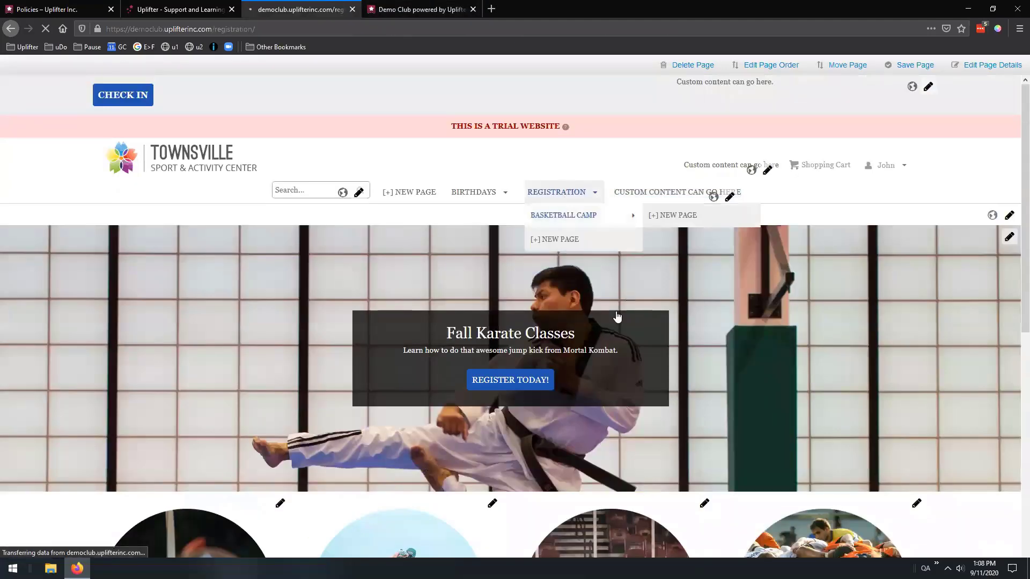
left_click(570, 192)
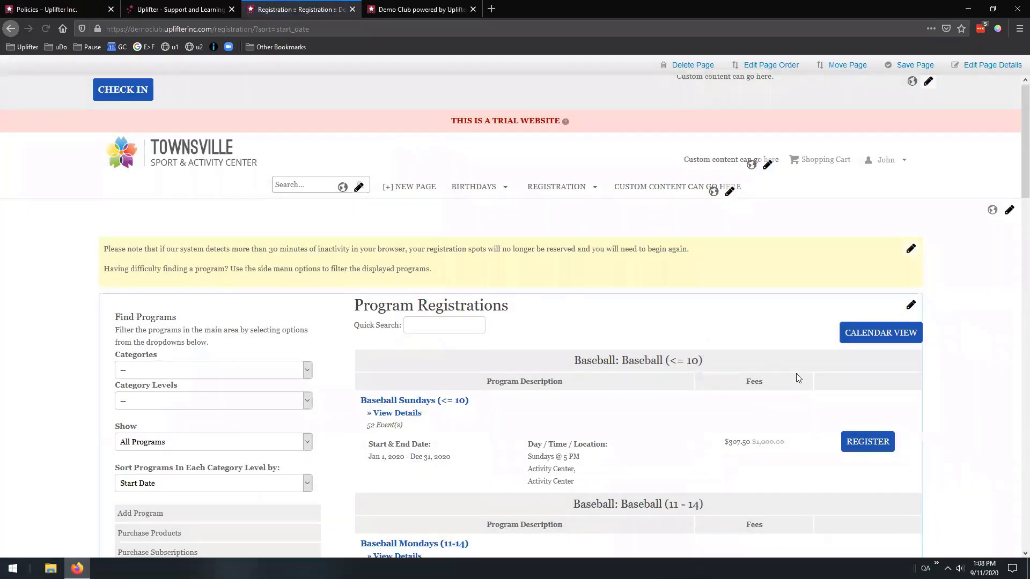
scroll(798, 378, "down", 3)
left_click(868, 355)
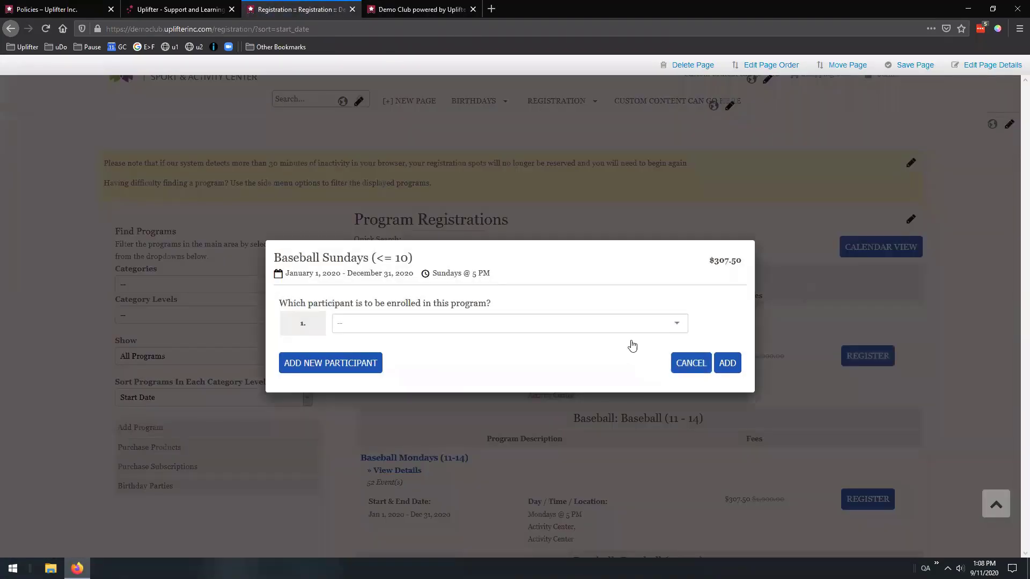
left_click(631, 324)
left_click(602, 343)
left_click(690, 363)
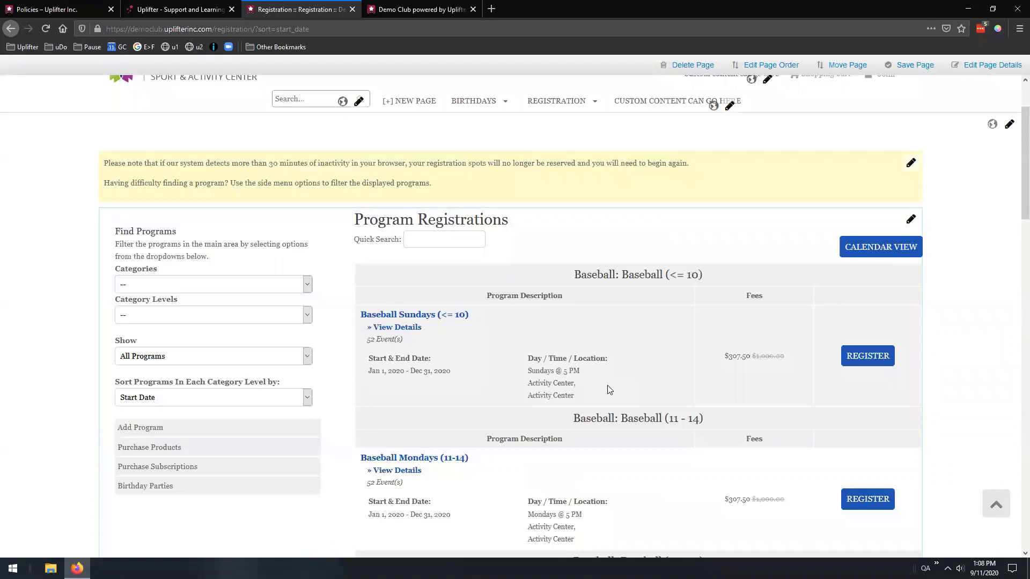
scroll(772, 324, "up", 3)
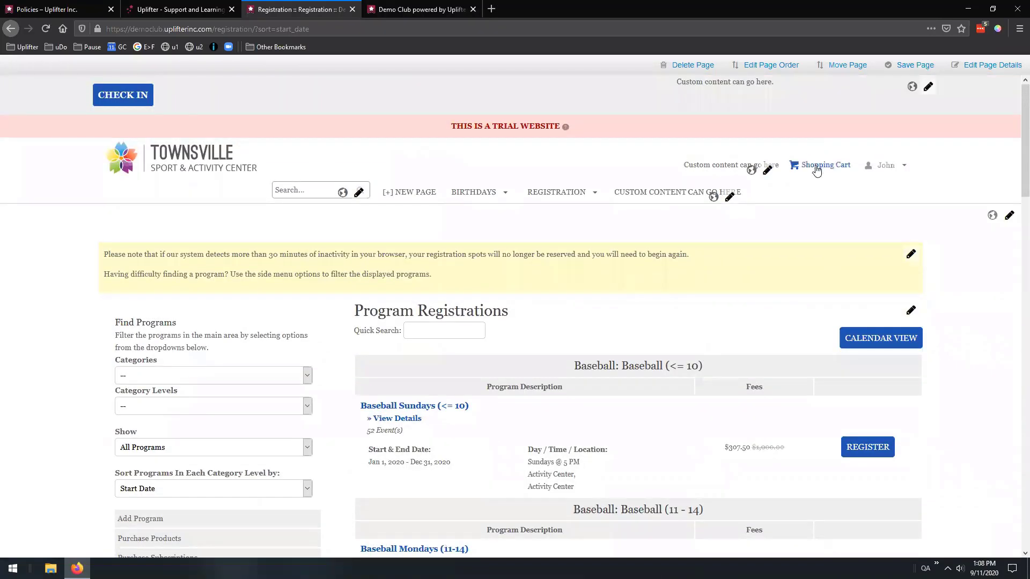
Register a participant for the Baseball Sundays (<= 10) program and view the shopping cart.
scroll(874, 338, "down", 3)
left_click(868, 356)
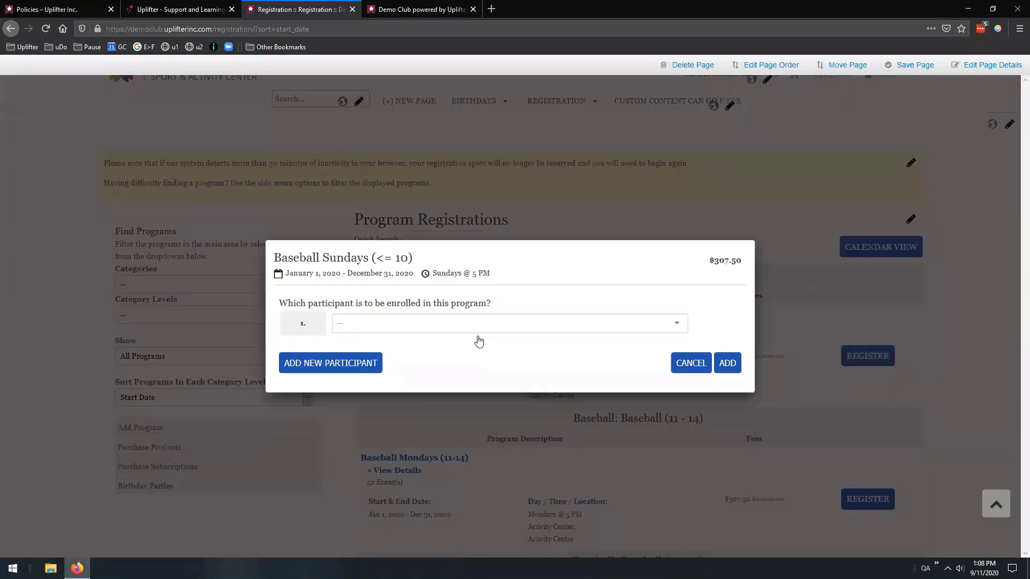
left_click(474, 327)
left_click(451, 357)
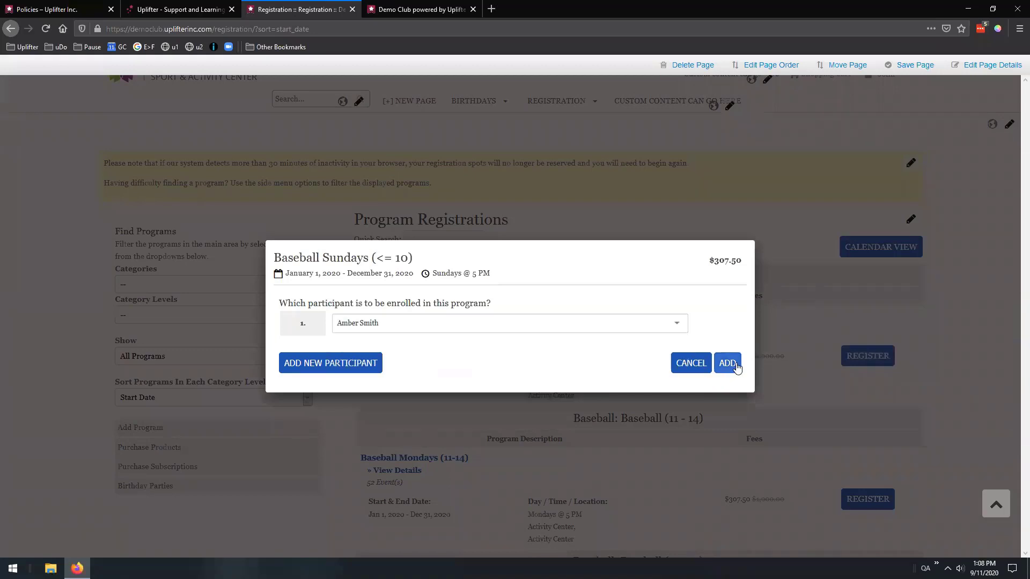
left_click(736, 365)
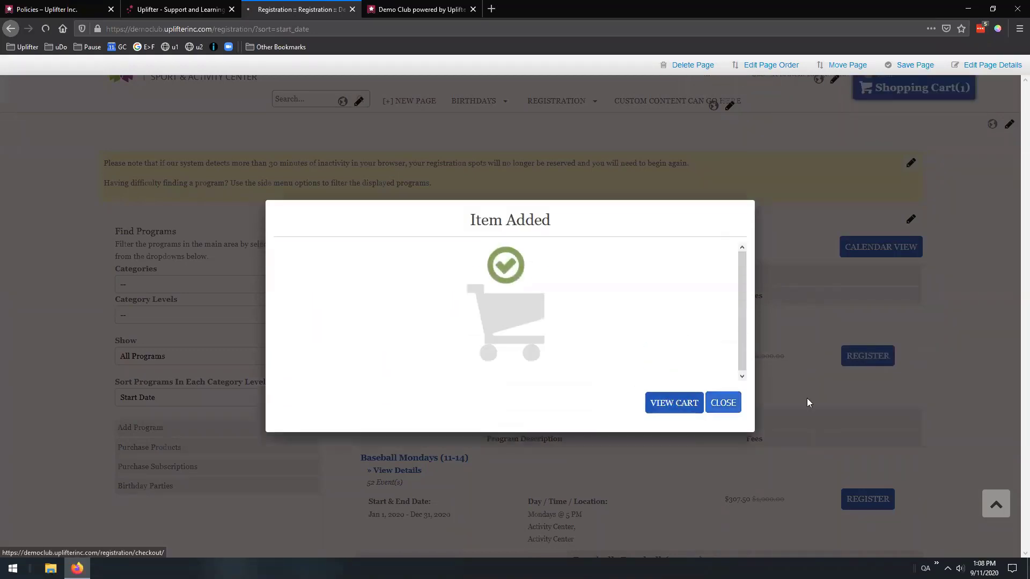
left_click(657, 402)
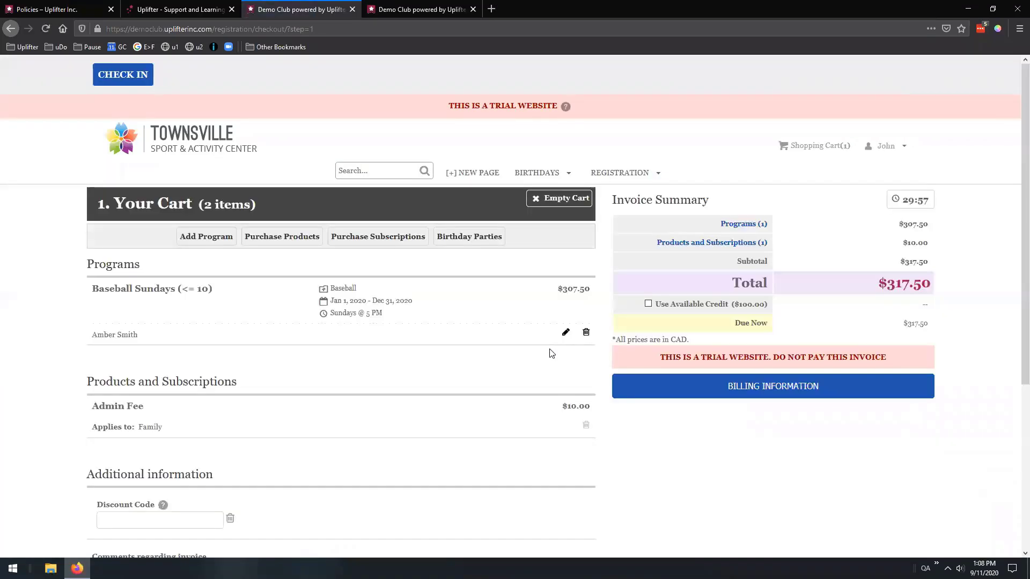
Check out with the existing billing information, pay by cash, and review the line items and total on the receipt.
scroll(551, 352, "down", 3)
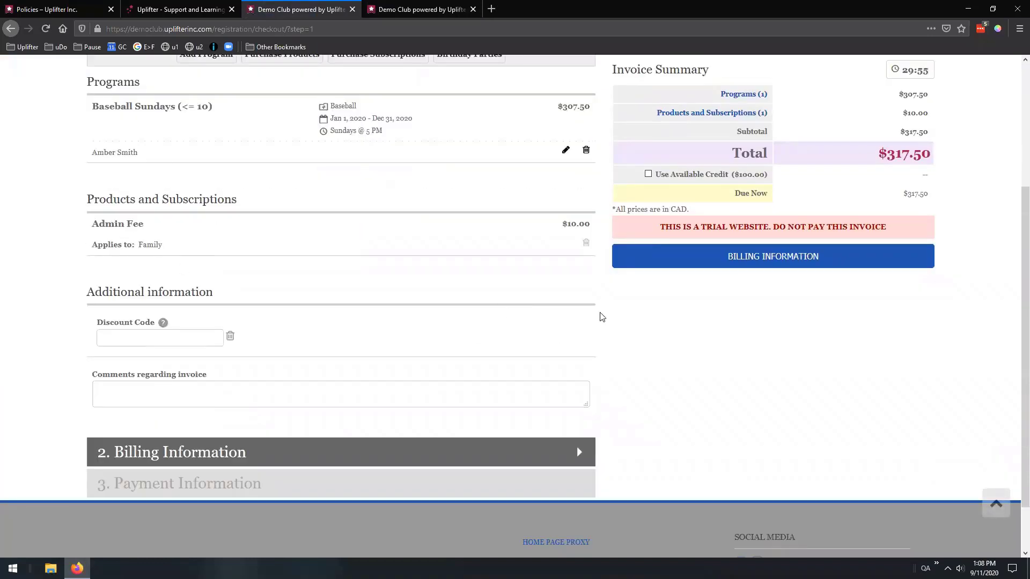
left_click(685, 264)
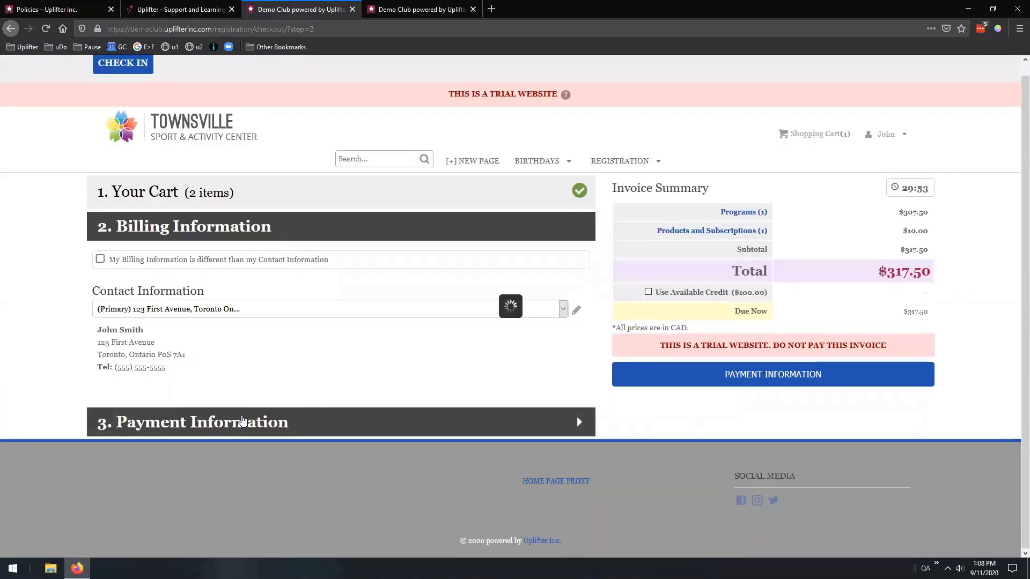
left_click(242, 421)
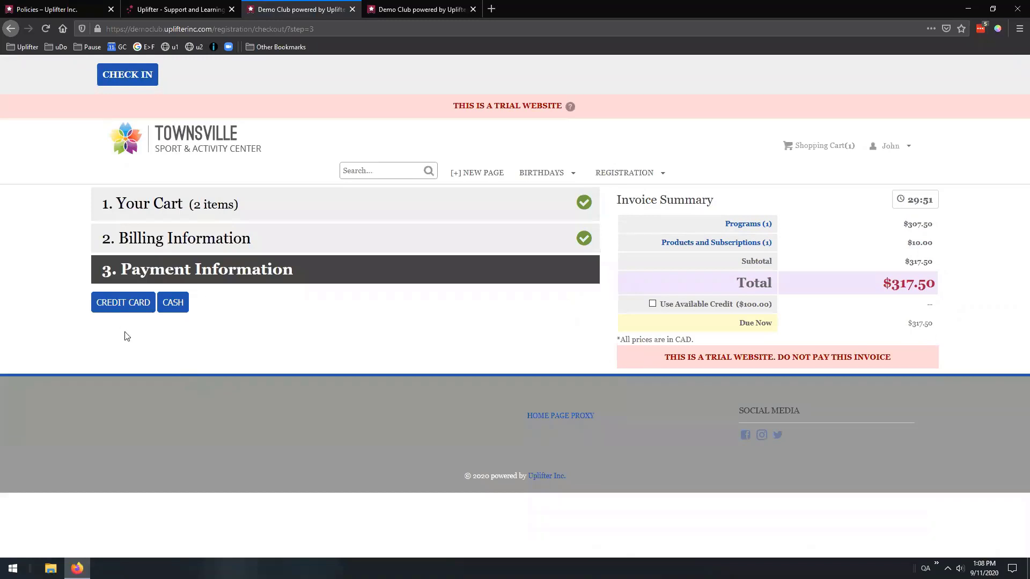
left_click(179, 305)
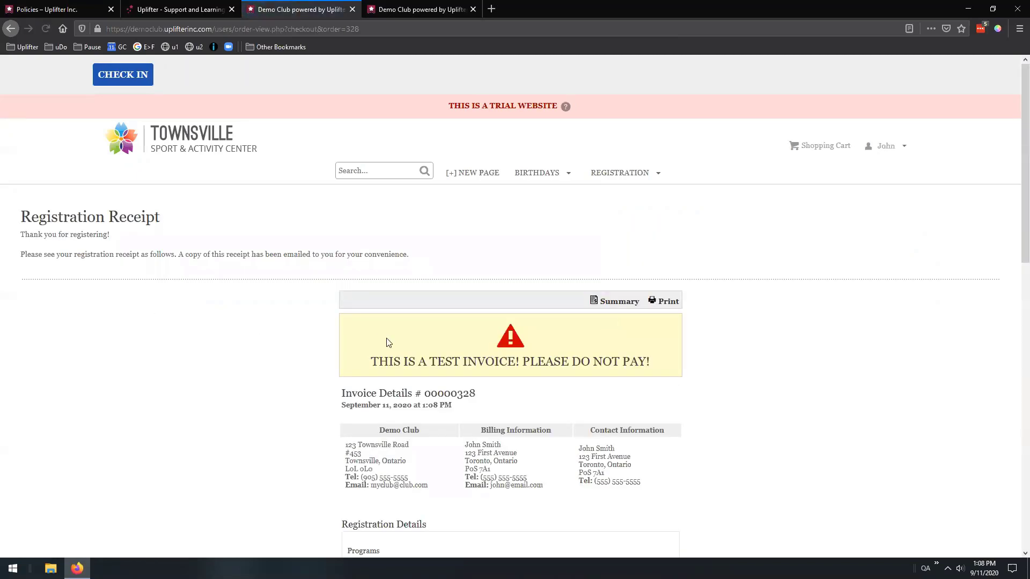
scroll(383, 338, "down", 3)
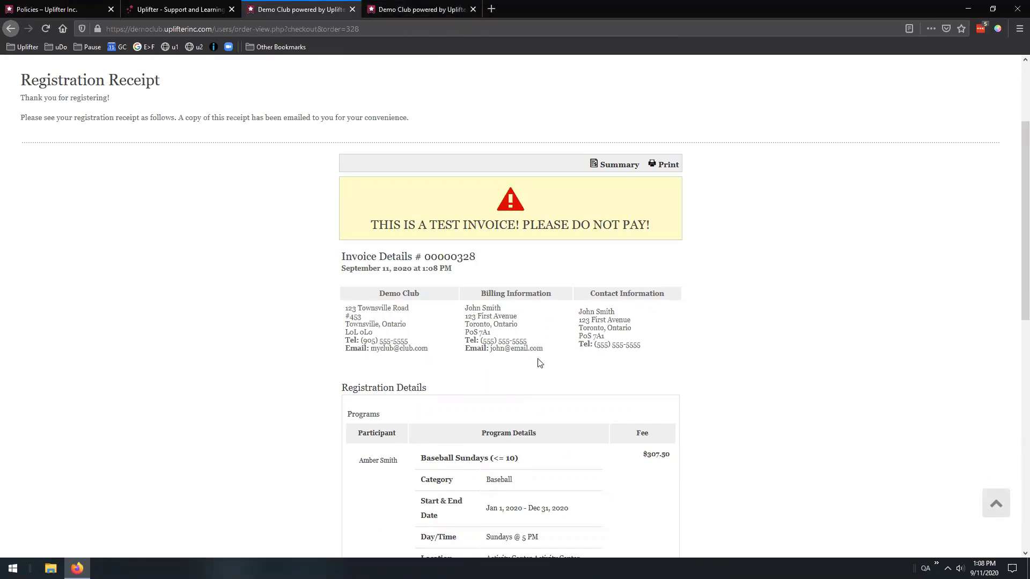
scroll(538, 361, "down", 4)
double_click(661, 460)
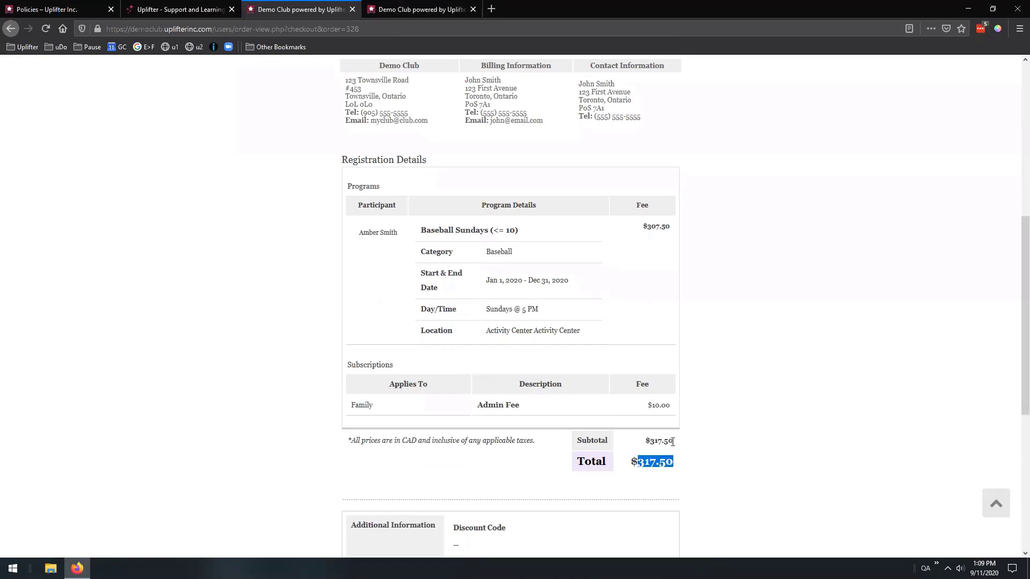
Return to the admin site and open the newest unpaid invoice for editing from the accounting invoices.
left_click(422, 10)
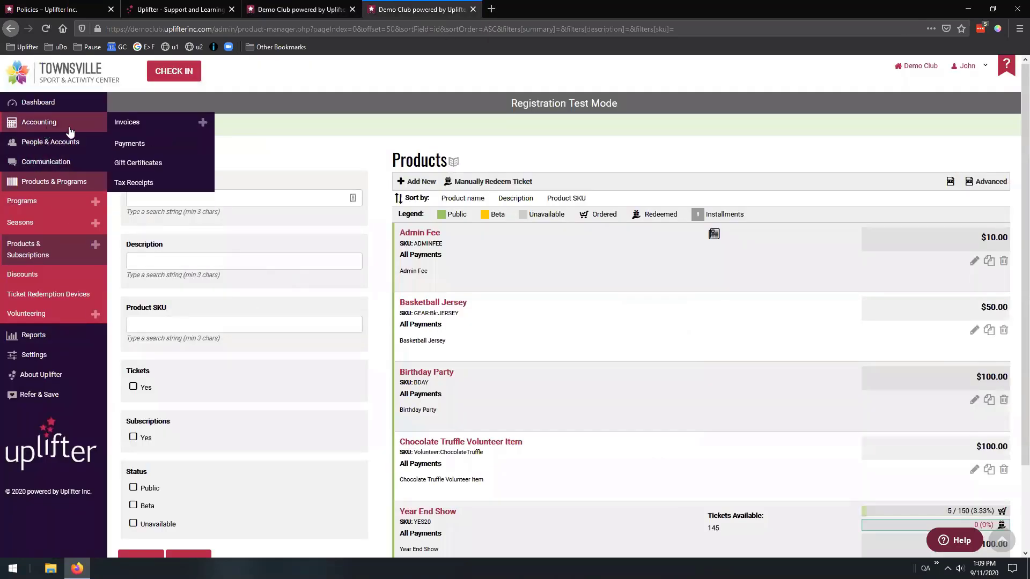
left_click(27, 126)
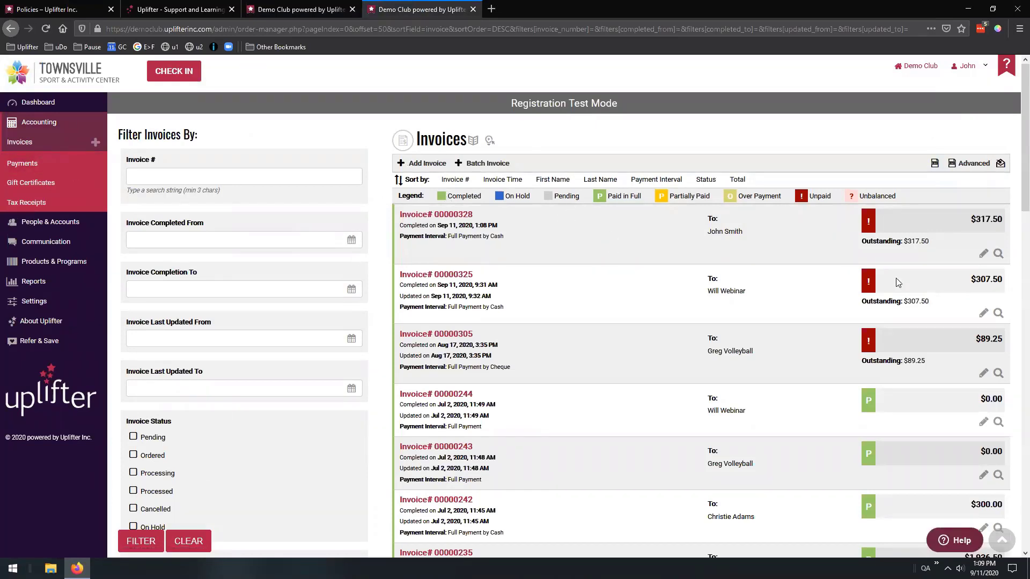
left_click(984, 256)
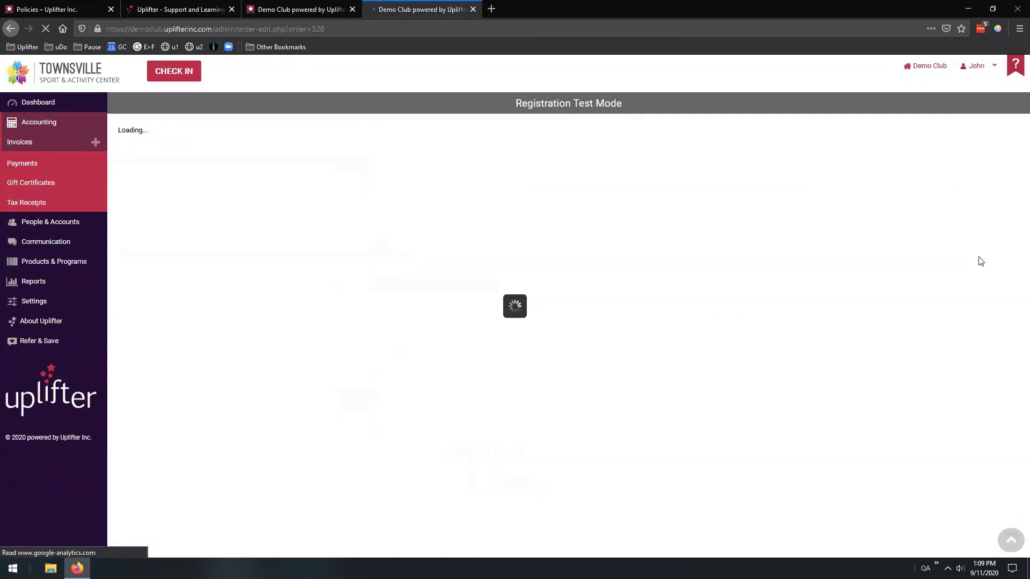
scroll(417, 266, "down", 1)
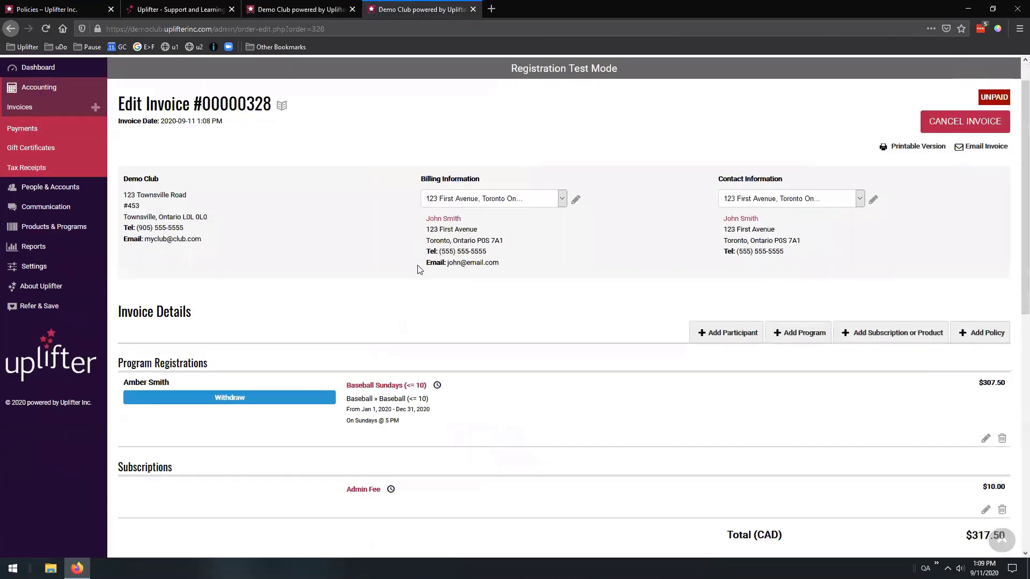
Remove the Admin Fee subscription line from the invoice and examine the payments section.
scroll(420, 268, "down", 3)
mouse_move(390, 346)
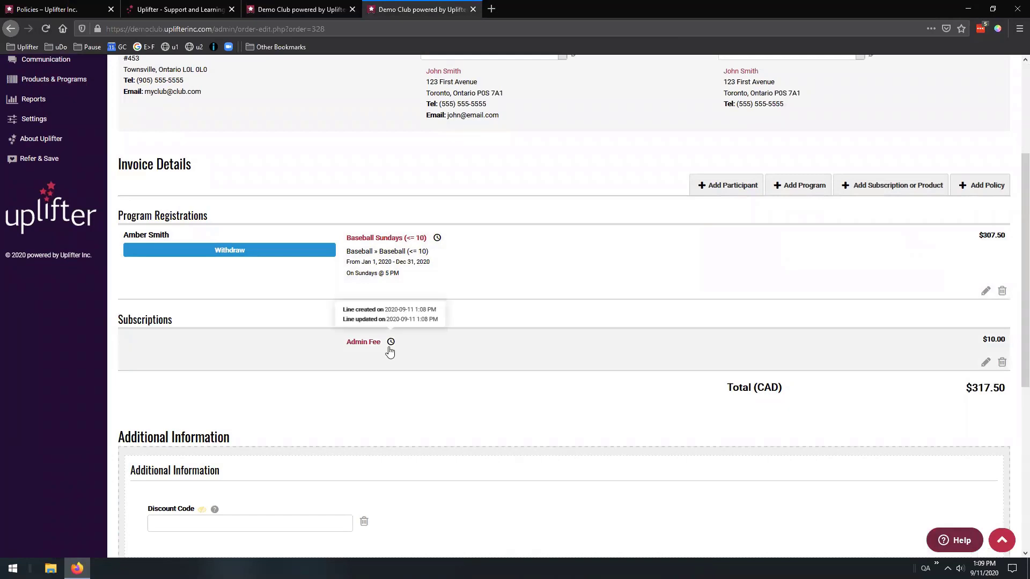
left_click(1002, 364)
scroll(885, 333, "down", 3)
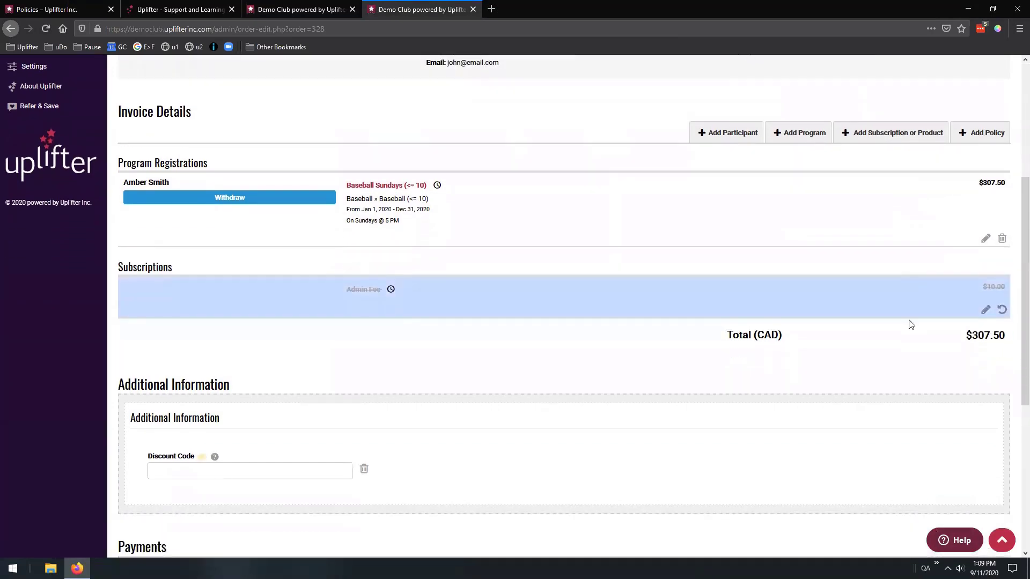
scroll(952, 263, "down", 3)
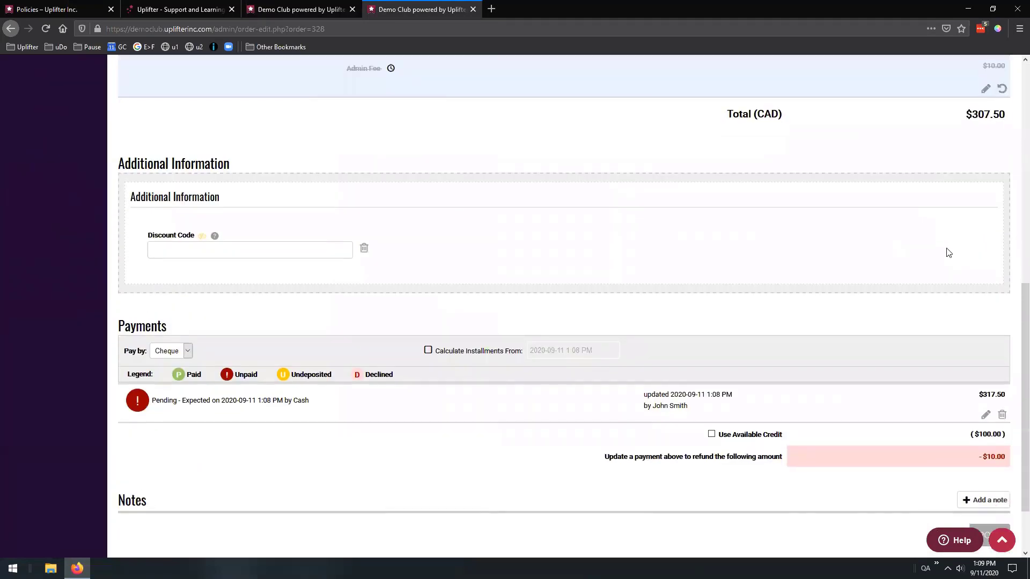
Change the pending cash payment amount to $307.50 and post the updated invoice.
left_click(986, 415)
double_click(983, 406)
type("30")
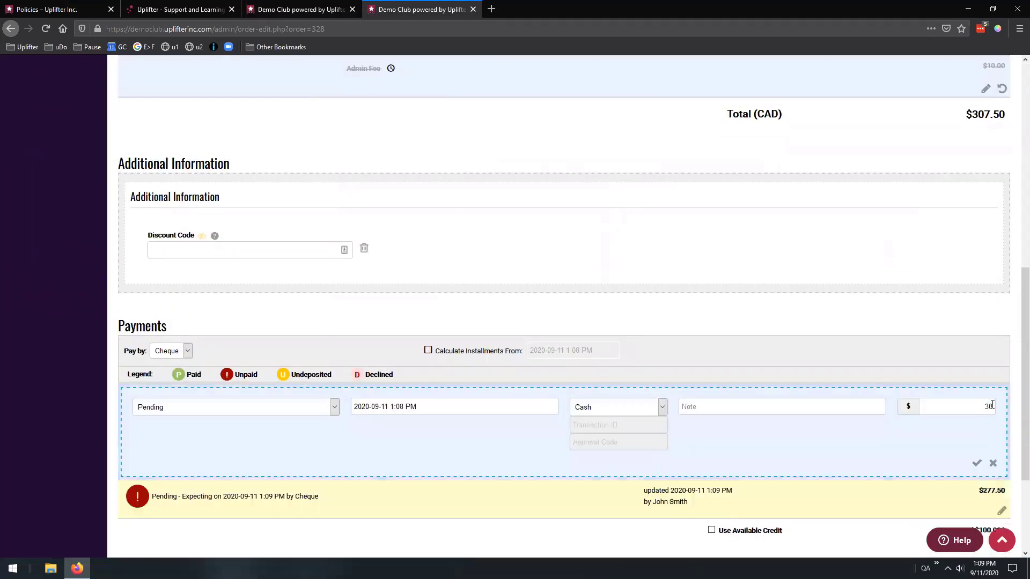
type("7.50")
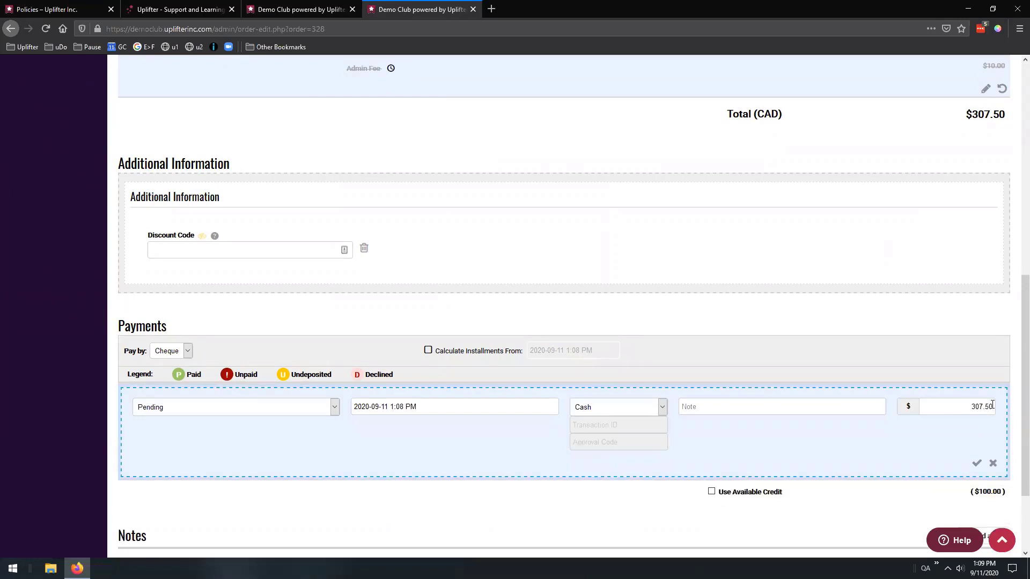
left_click(976, 463)
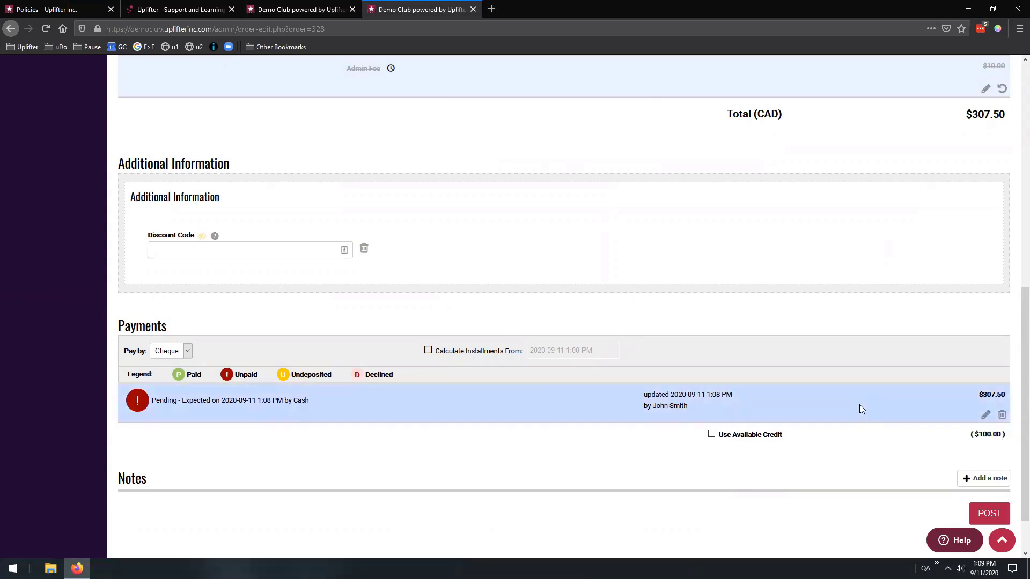
left_click(986, 515)
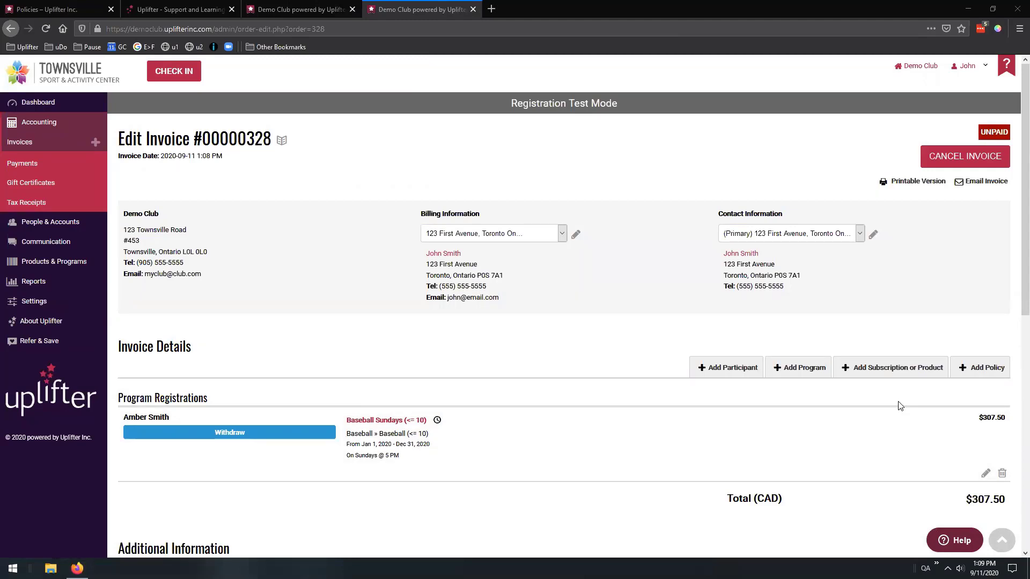
scroll(900, 406, "down", 4)
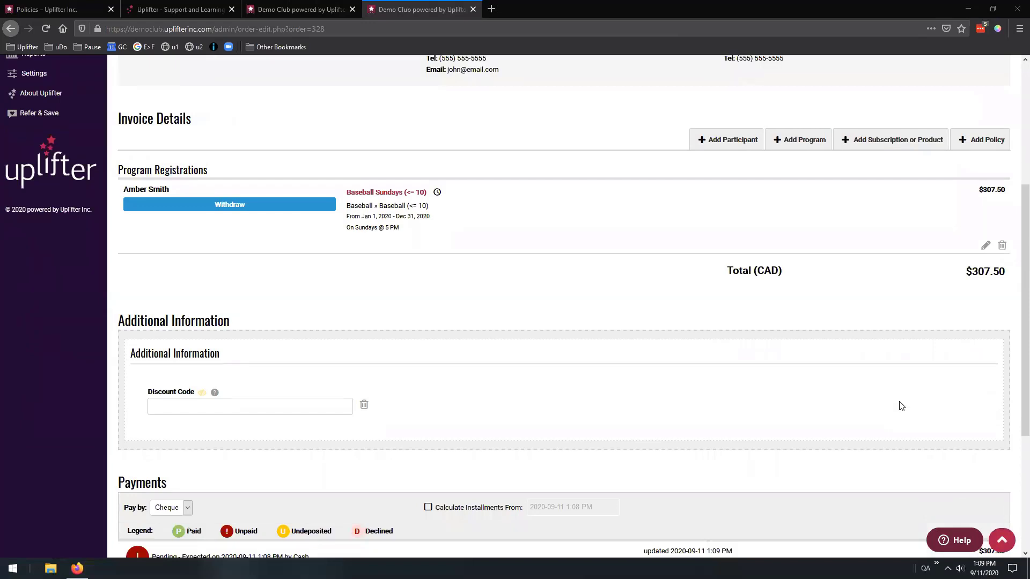
scroll(901, 406, "down", 1)
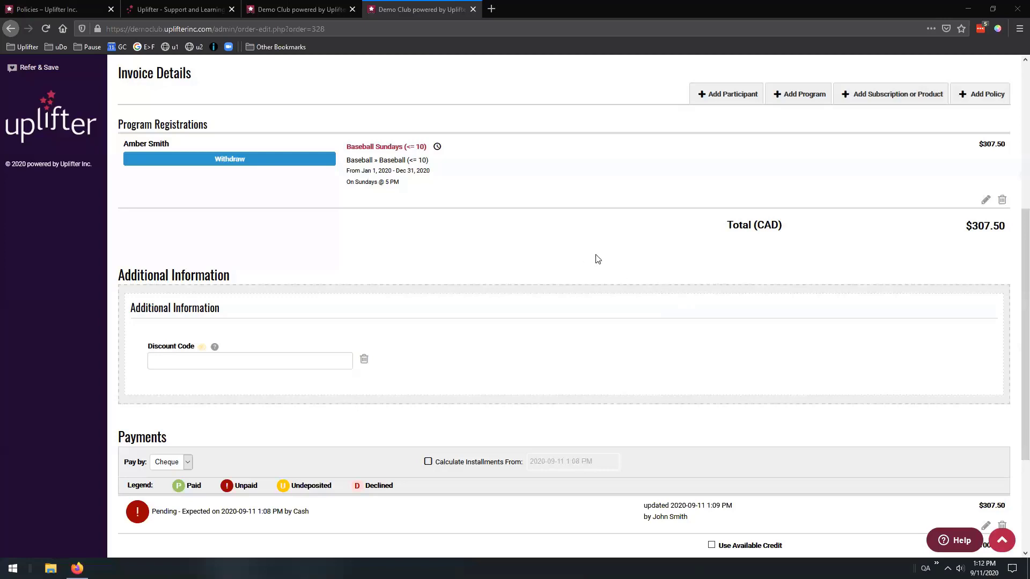
Open the Refer & Save referral form and examine its prefilled message to the referred organization.
scroll(595, 261, "up", 1)
scroll(597, 259, "up", 4)
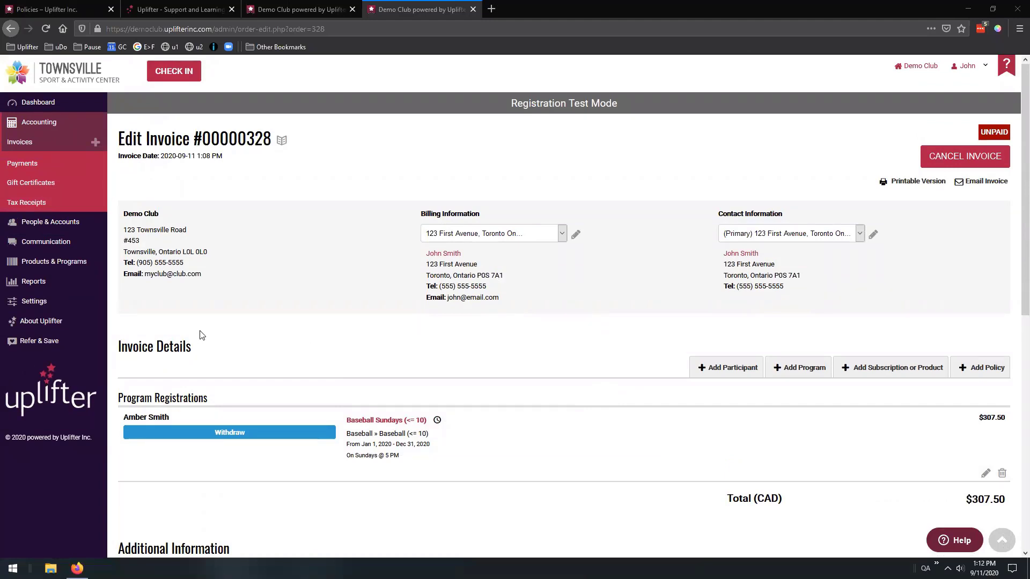
left_click(28, 343)
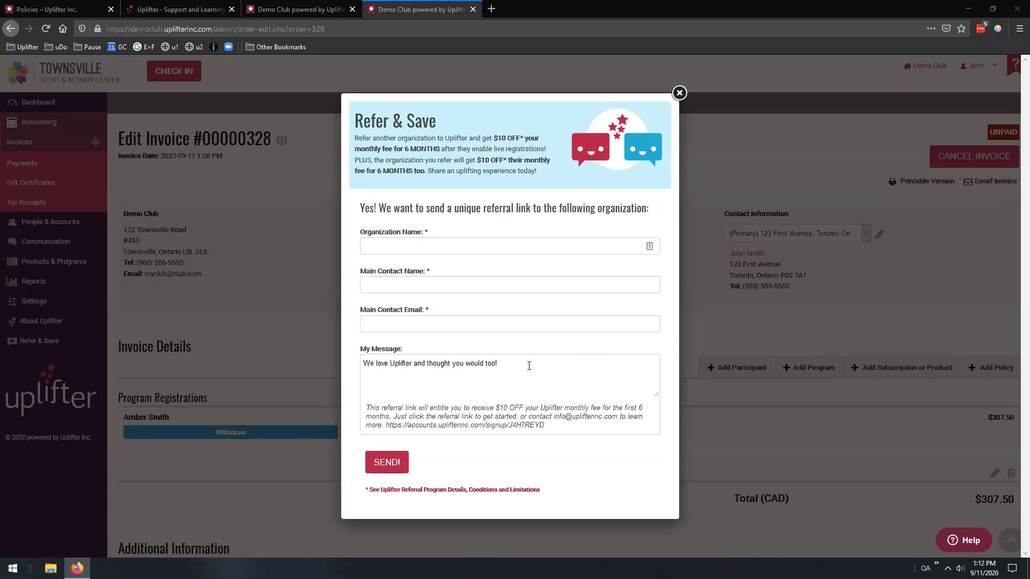
left_click_drag(528, 366, 335, 369)
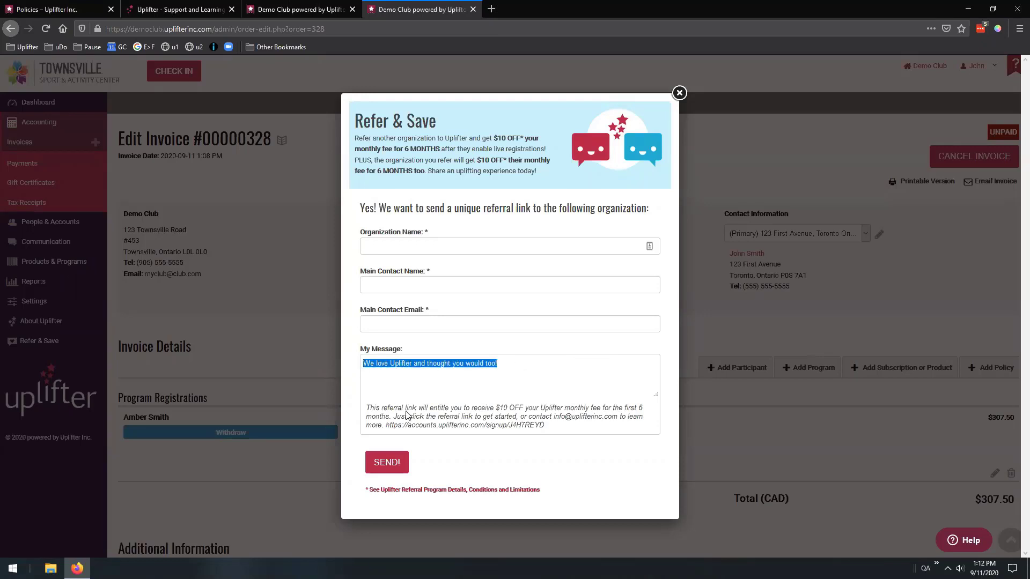
left_click(428, 364)
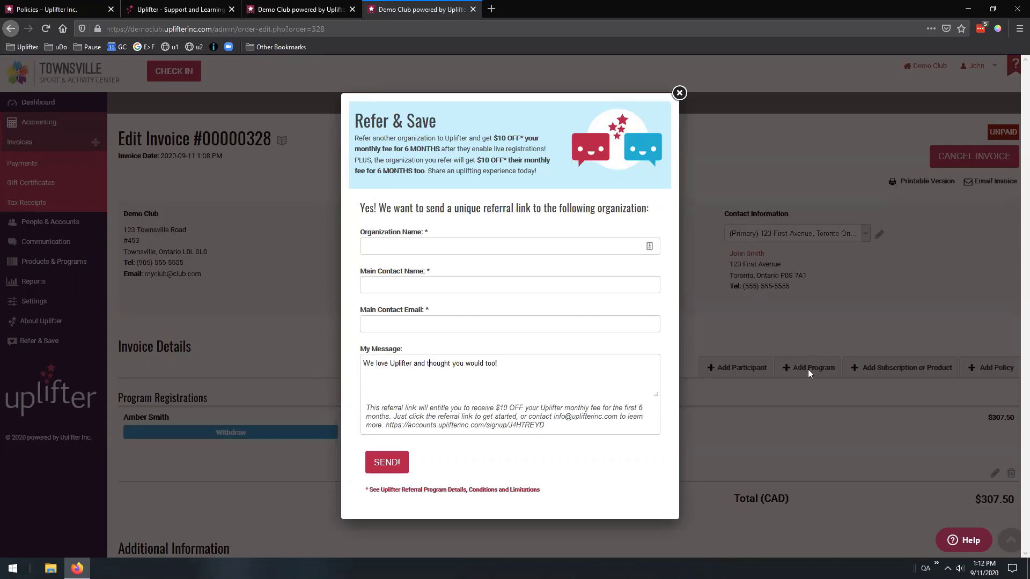